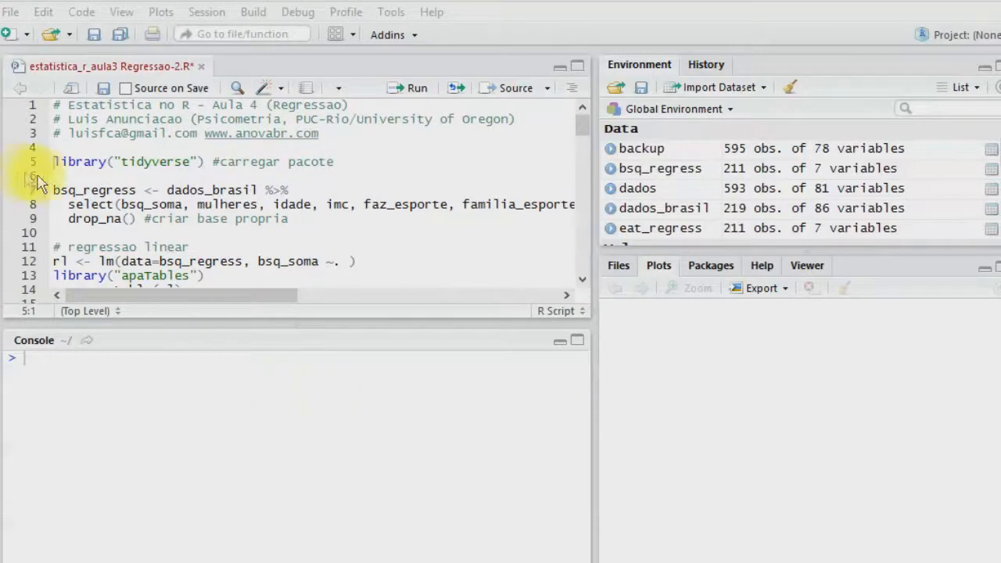
Load the tidyverse package and run the block that builds bsq_regress from dados_brasil with the selected variables and drop_na().
click(32, 162)
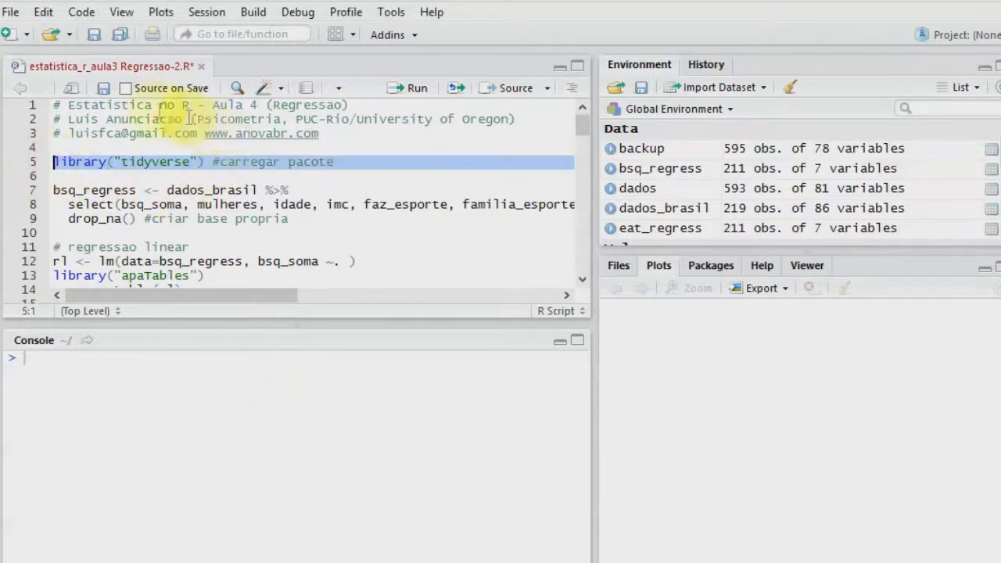
click(395, 86)
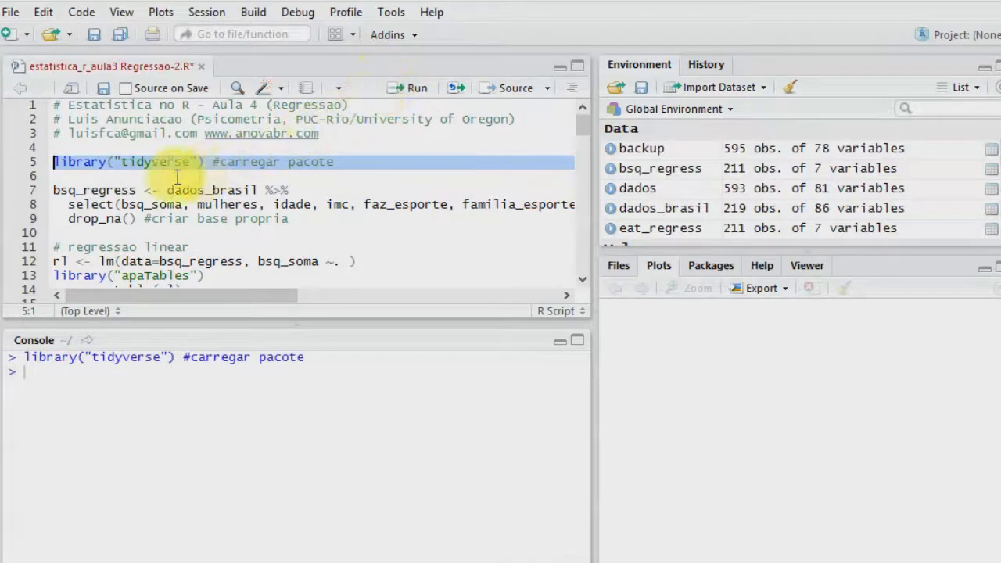
drag(54, 190, 136, 189)
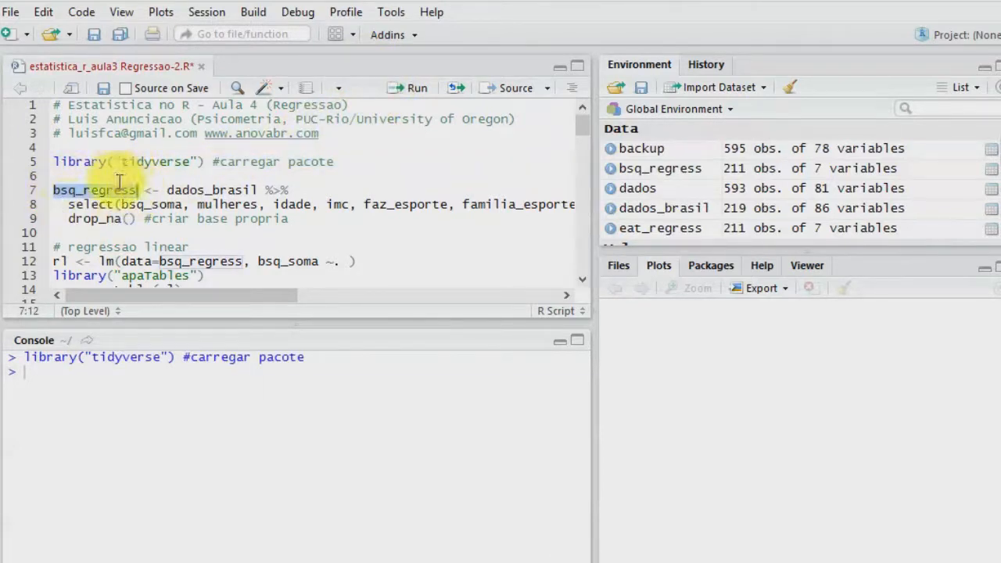
drag(290, 218, 51, 190)
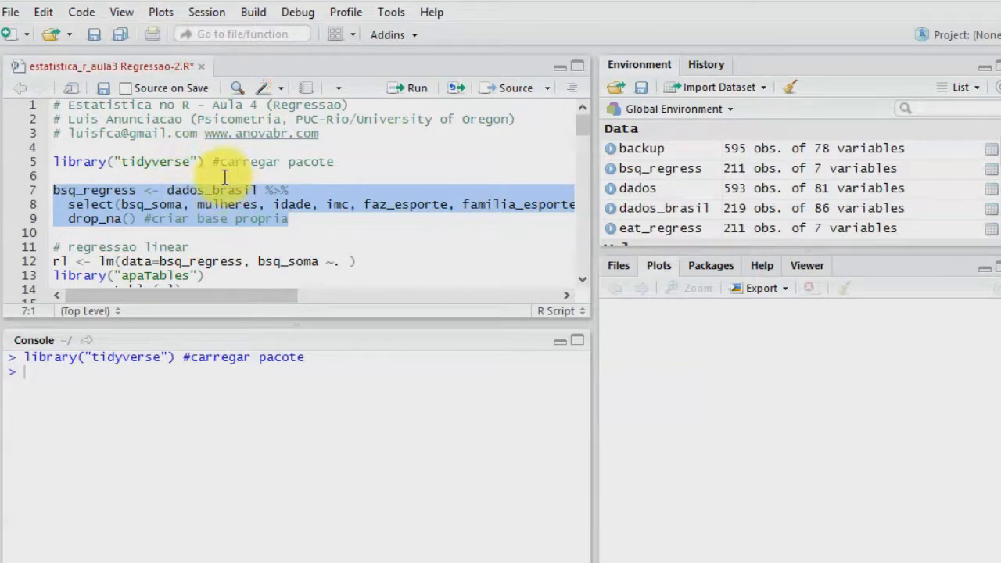
click(412, 88)
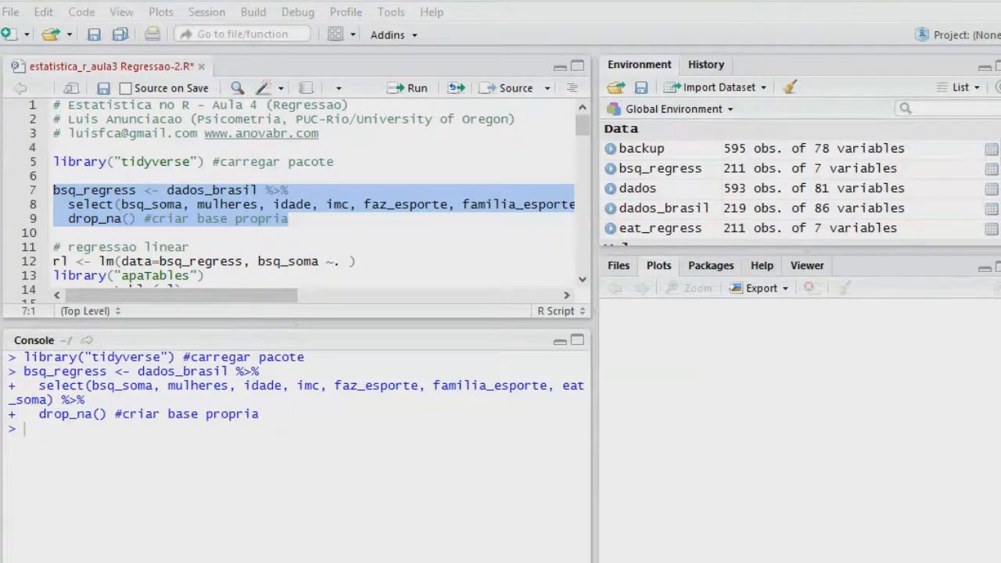
Insert the eat_regress data-preparation block below the bsq_regress block, and run rl <- lm(data=bsq_regress, bsq_soma ~. ).
key(ctrl+v)
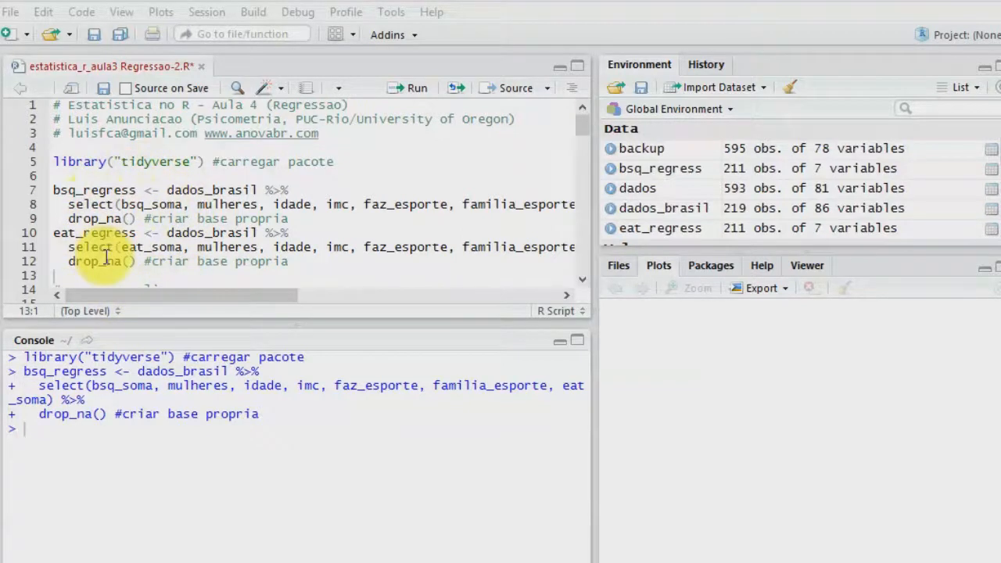
key(Down)
key(Down)
key(Down)
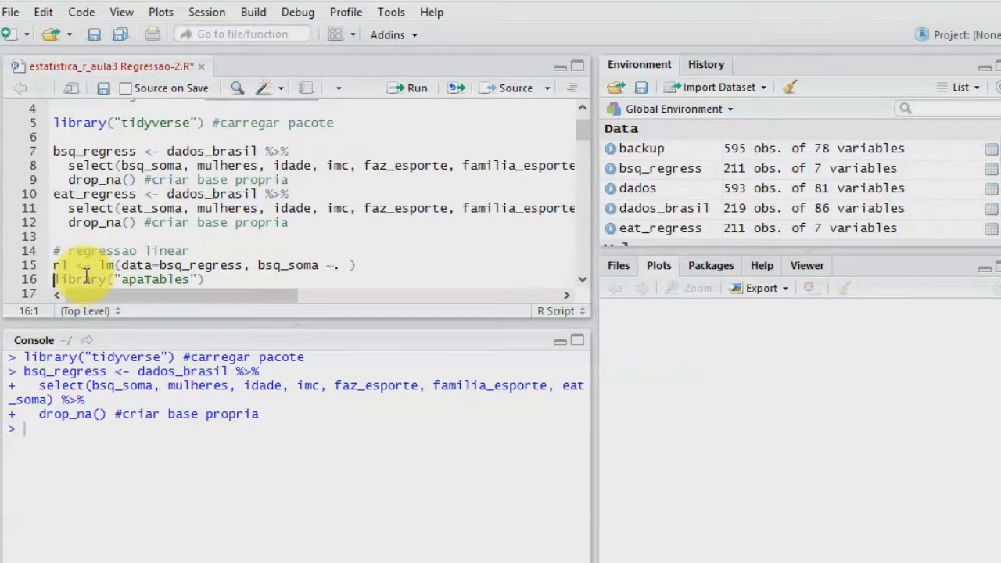
key(shift+Up)
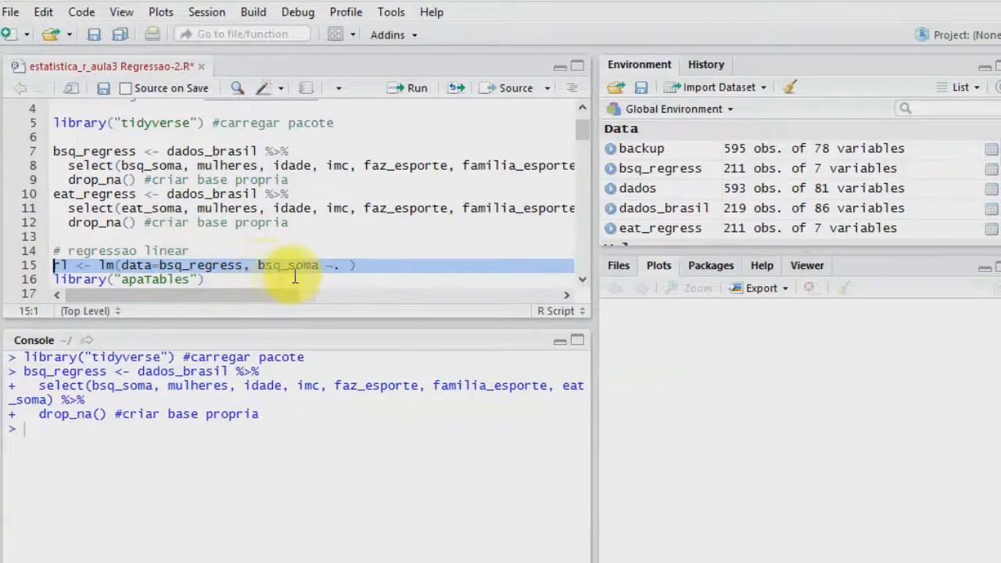
click(414, 95)
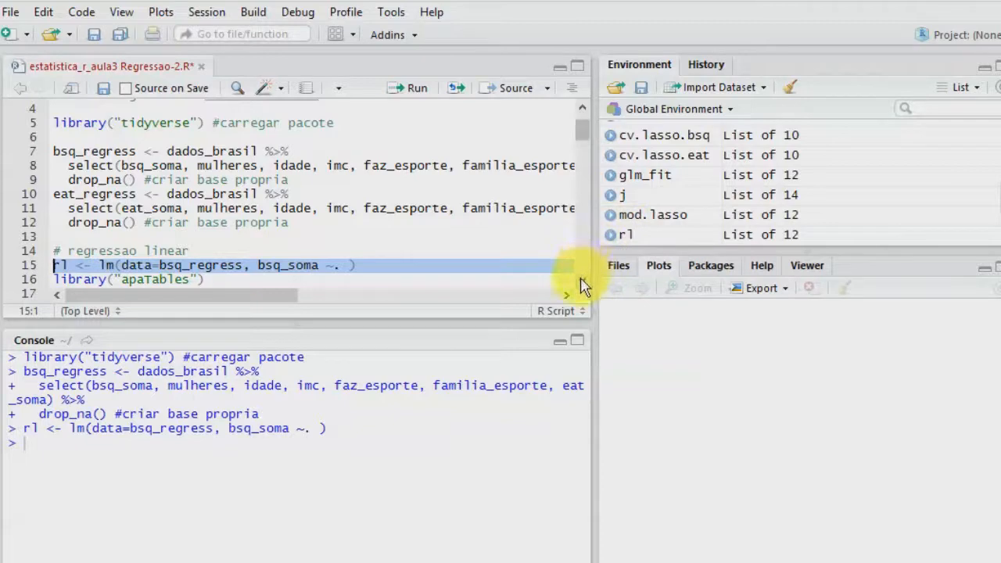
Load the apaTables package from the linear regression section of the script.
scroll(580, 283, down, 1)
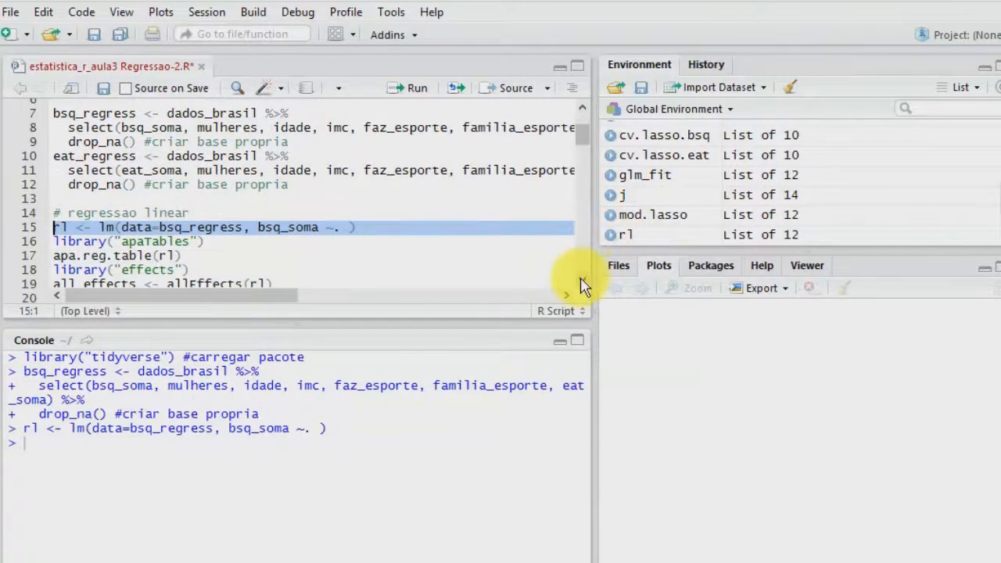
click(226, 241)
click(415, 88)
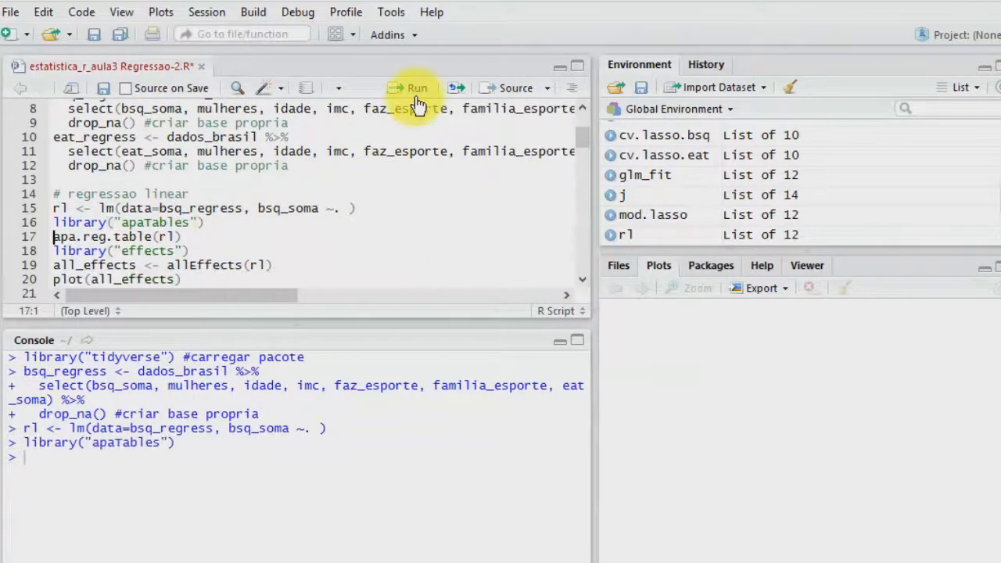
Widen the script and console area, and run apa.reg.table(rl) to produce the APA regression table.
click(210, 253)
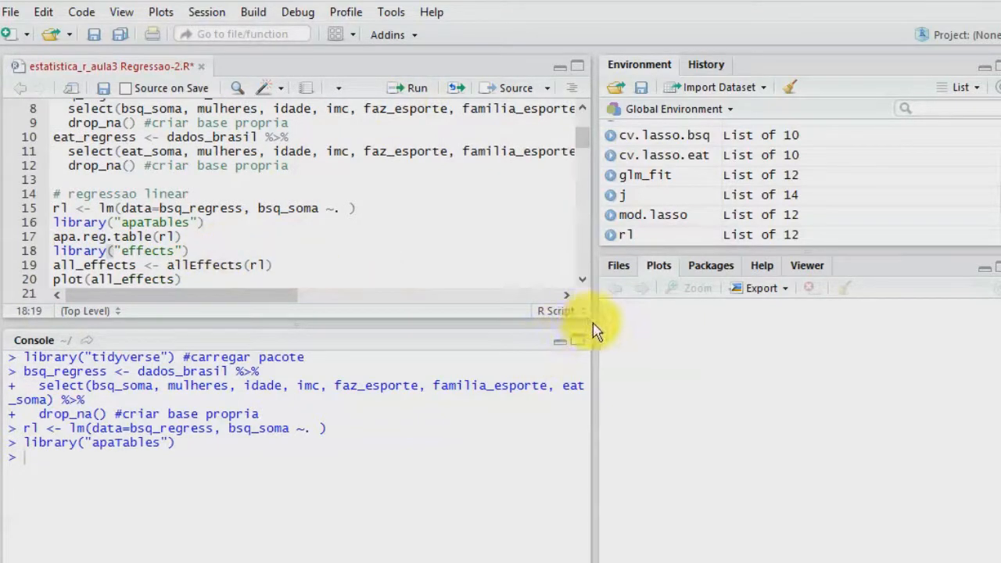
drag(595, 322, 710, 333)
click(324, 262)
click(251, 253)
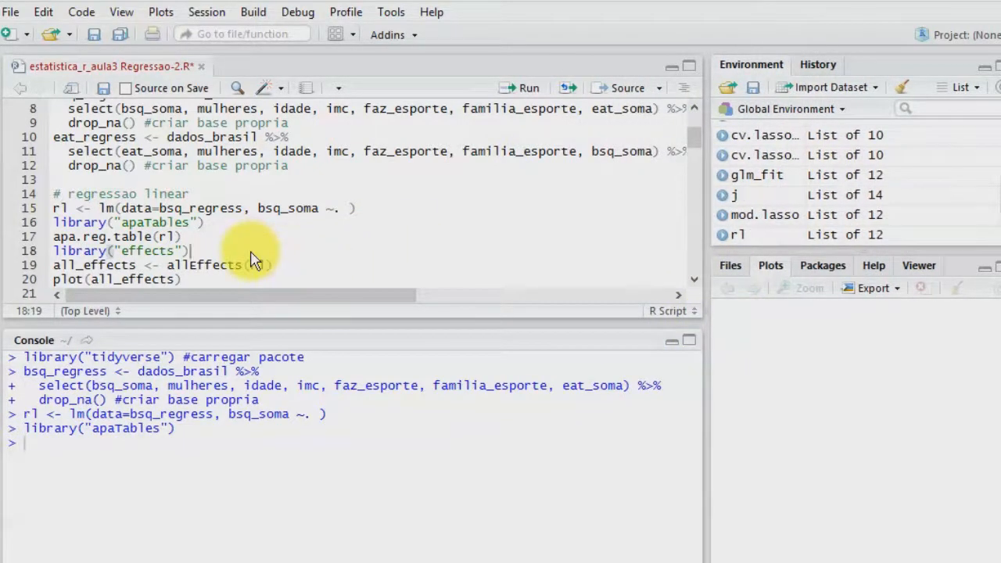
click(205, 237)
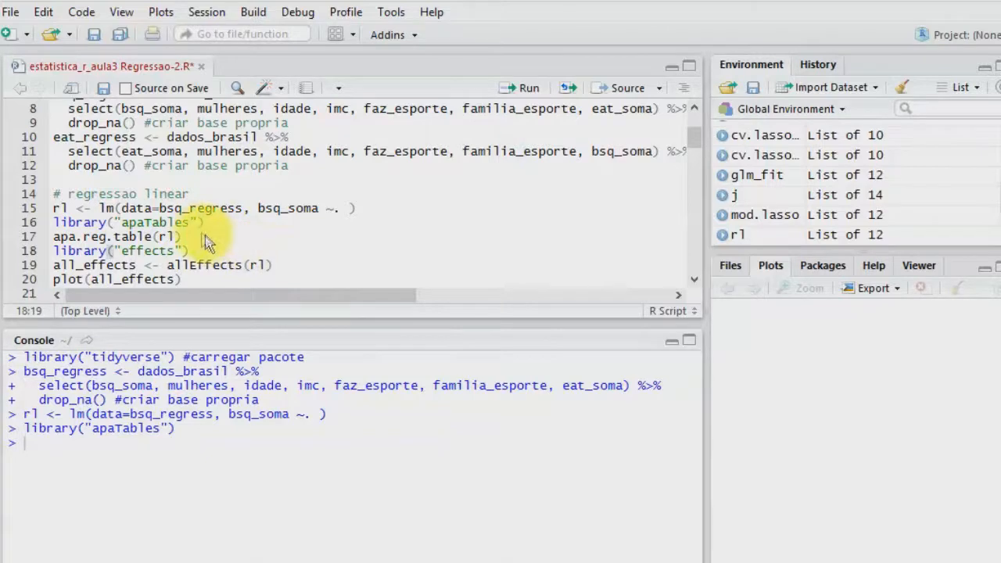
click(523, 90)
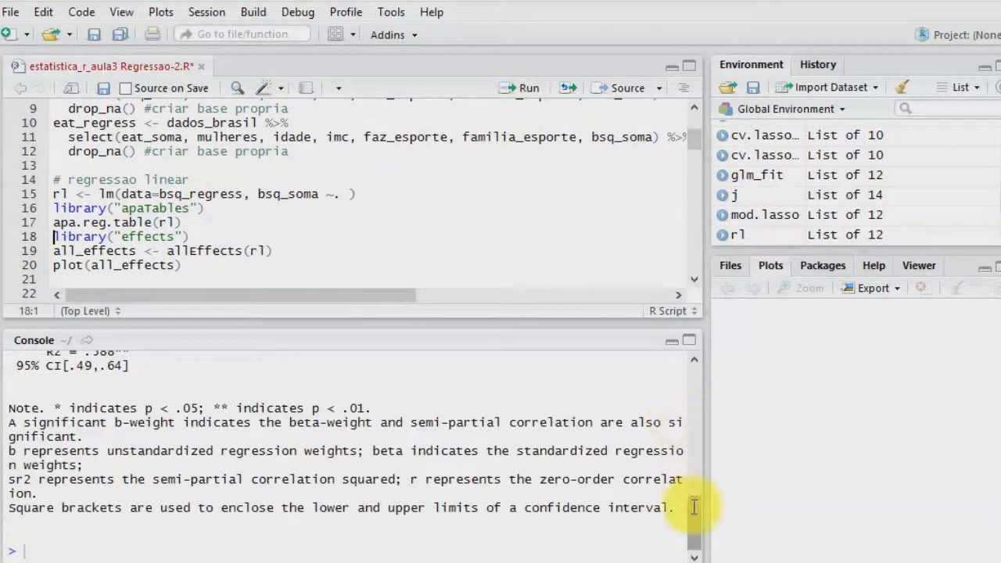
Examine the regression table for bsq_soma in the console, including the intercept, predictor coefficients and confidence intervals.
scroll(693, 501, up, 3)
drag(694, 500, 701, 417)
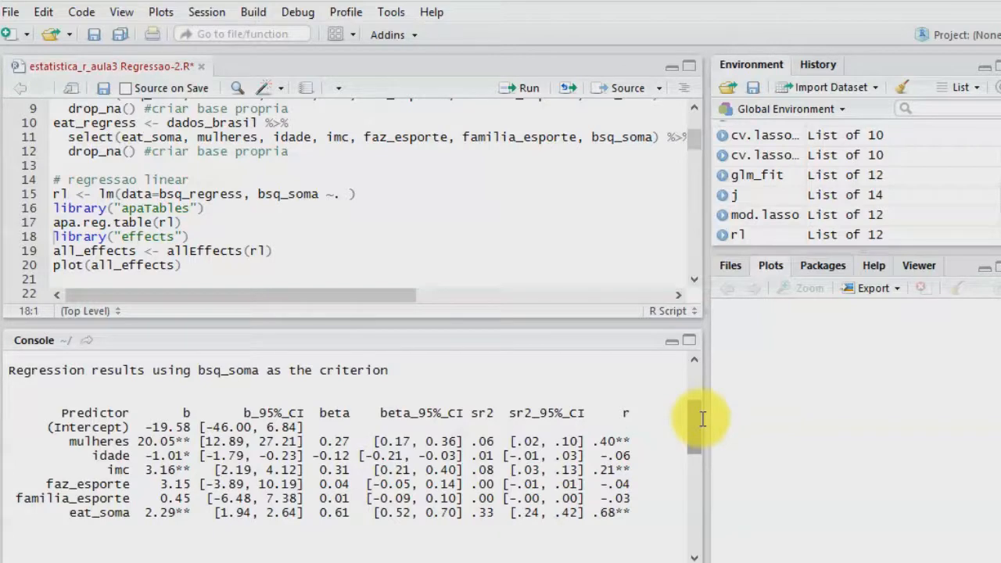
mouse_move(697, 416)
mouse_down()
mouse_move(695, 403)
mouse_move(695, 415)
mouse_up()
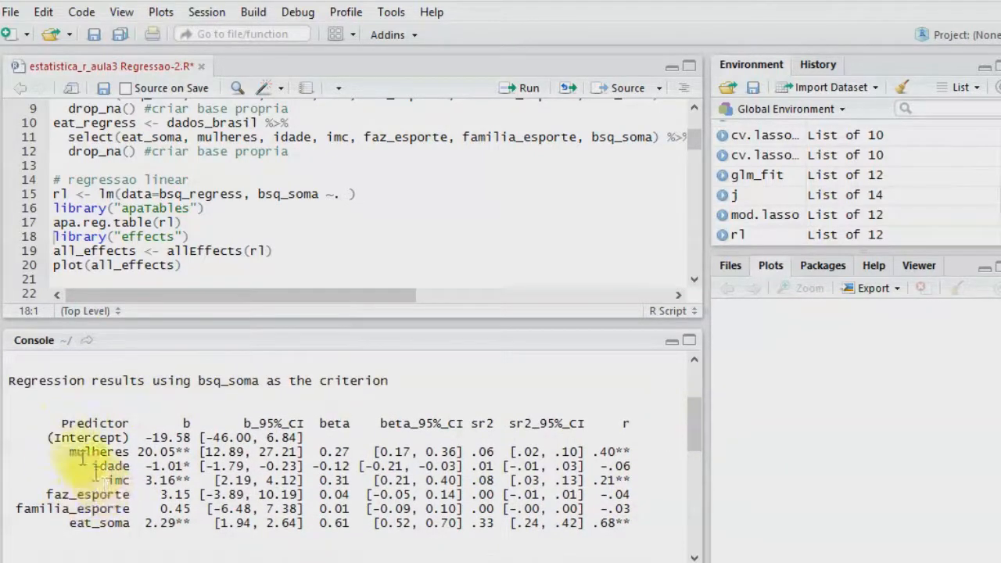
drag(51, 439, 133, 435)
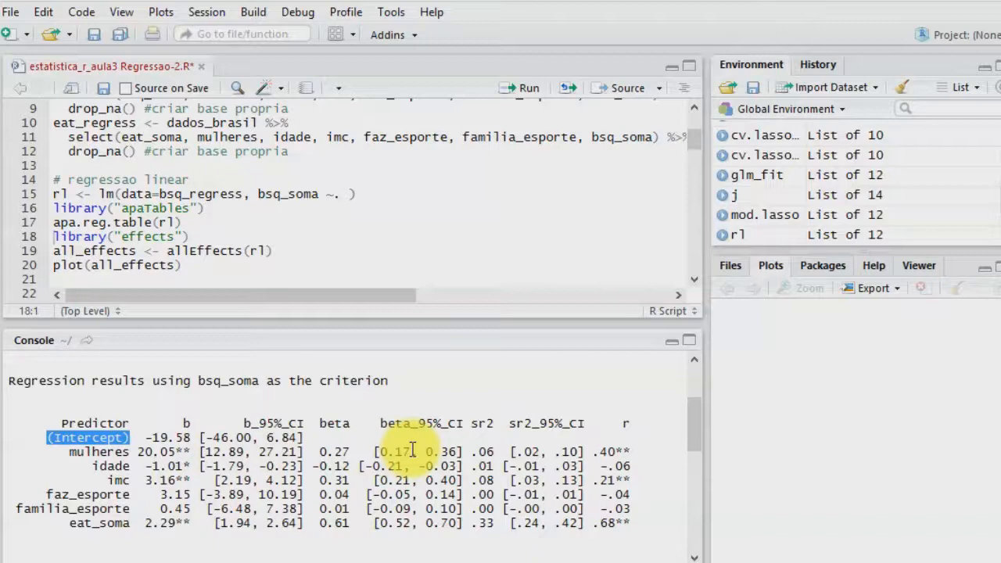
drag(696, 431, 695, 449)
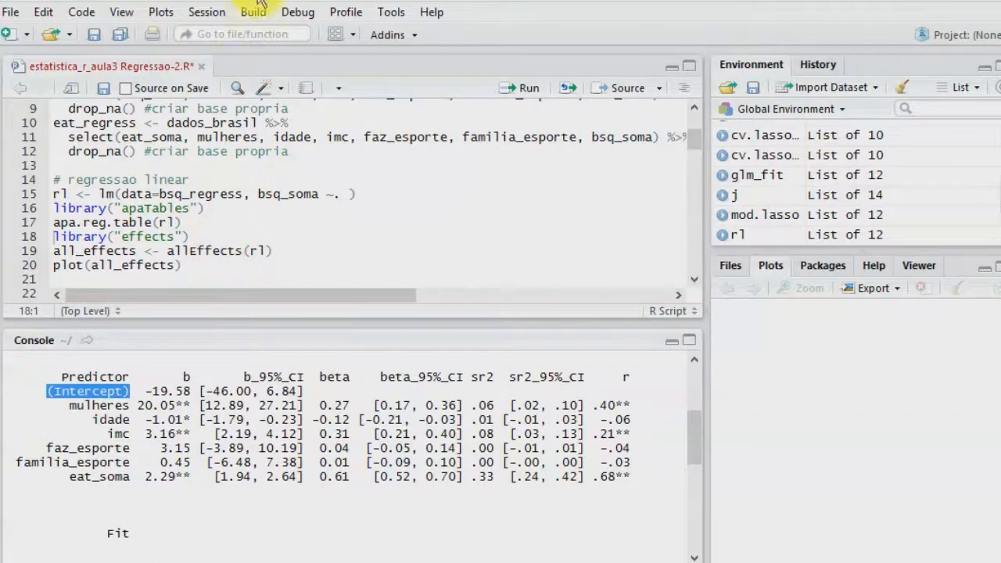
click(137, 123)
drag(137, 123, 54, 124)
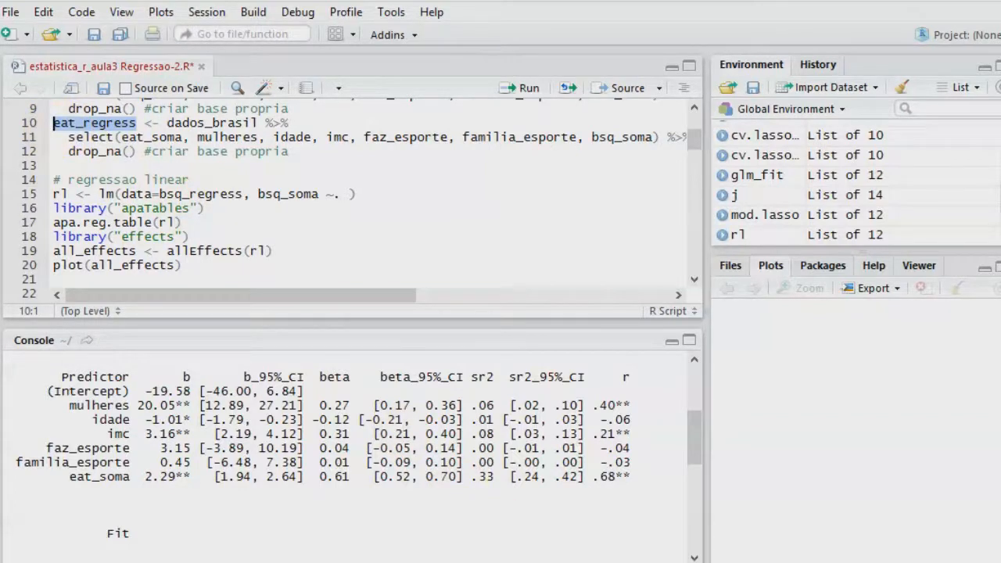
click(516, 421)
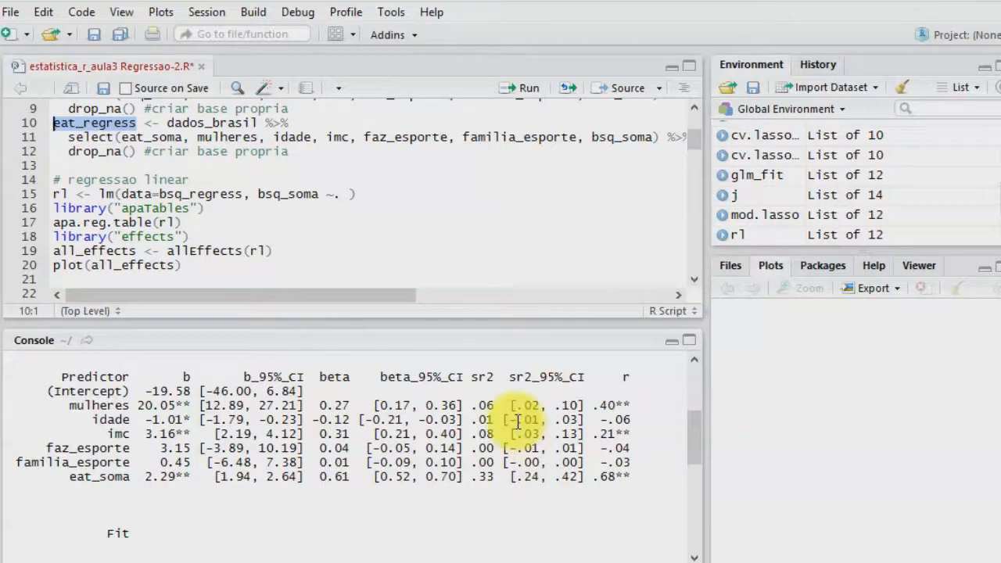
Load the effects package and compute the regression model's effects with all_effects <- allEffects(rl).
click(290, 250)
click(283, 233)
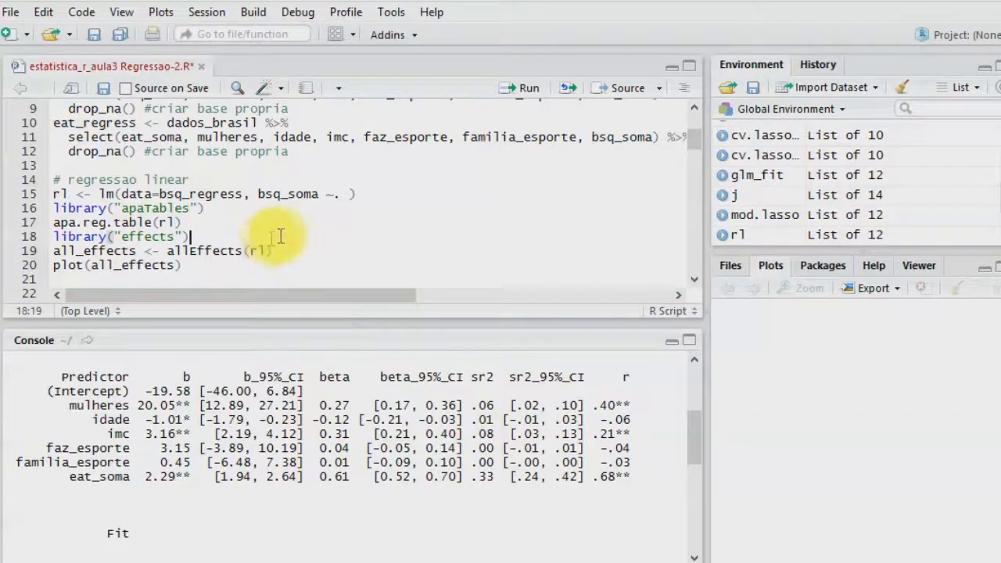
click(517, 99)
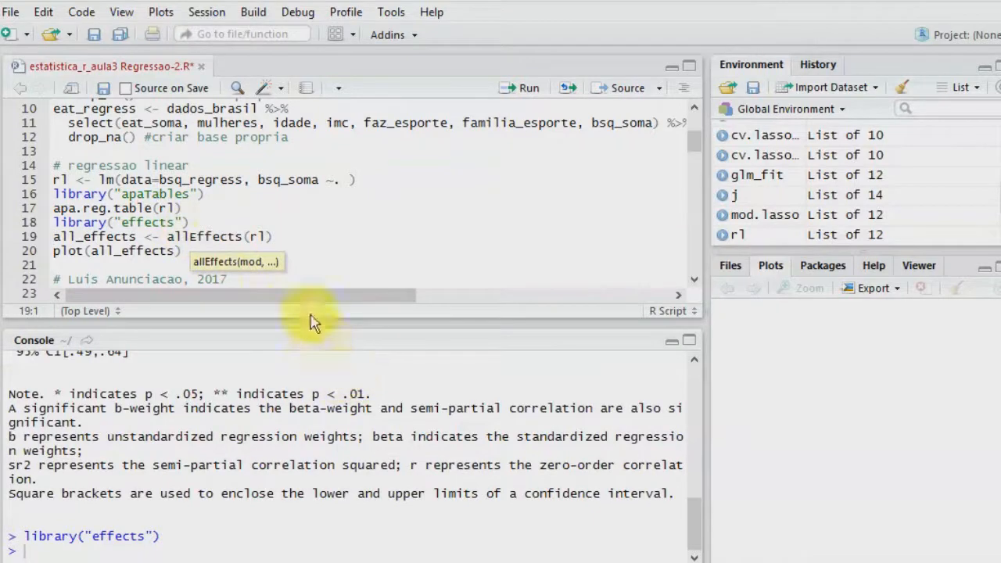
click(318, 237)
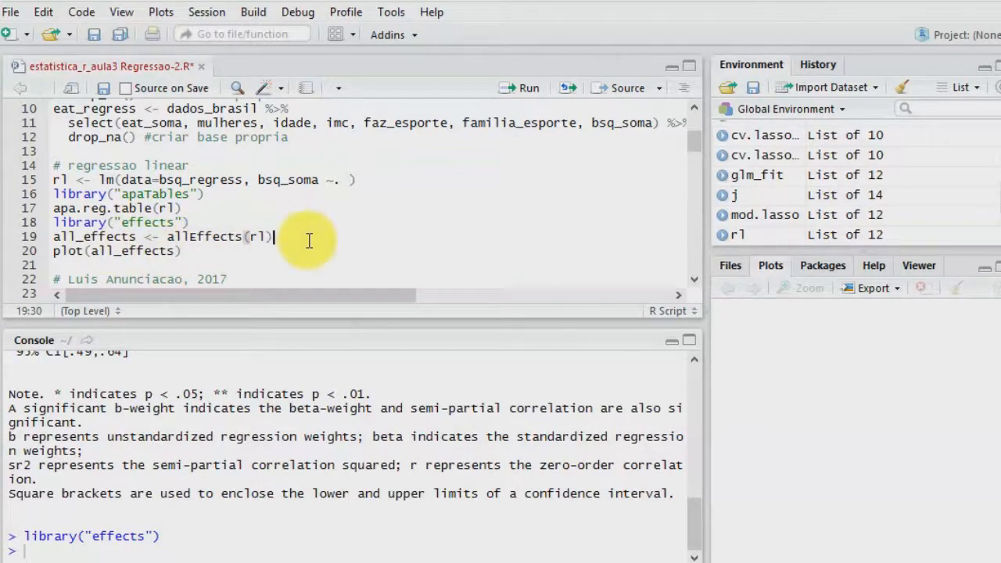
click(531, 94)
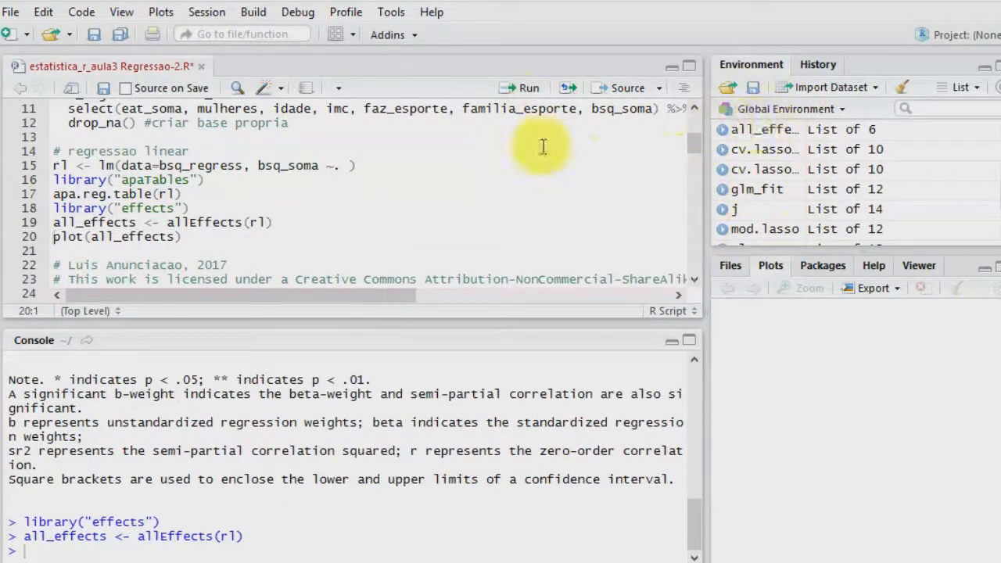
Plot all_effects and view the effect plots in an enlarged window, positioned so that all six plots fit on screen.
click(537, 100)
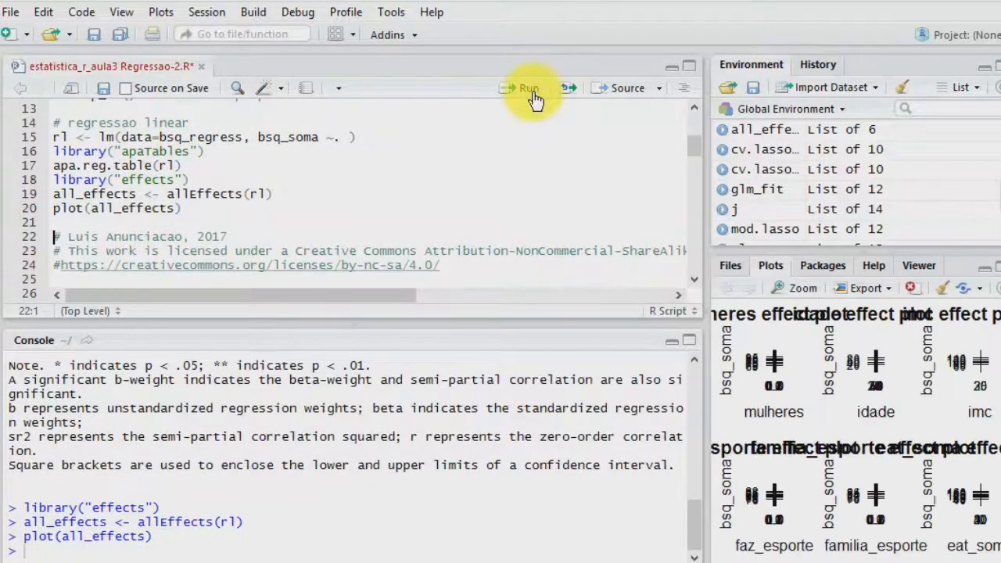
click(799, 291)
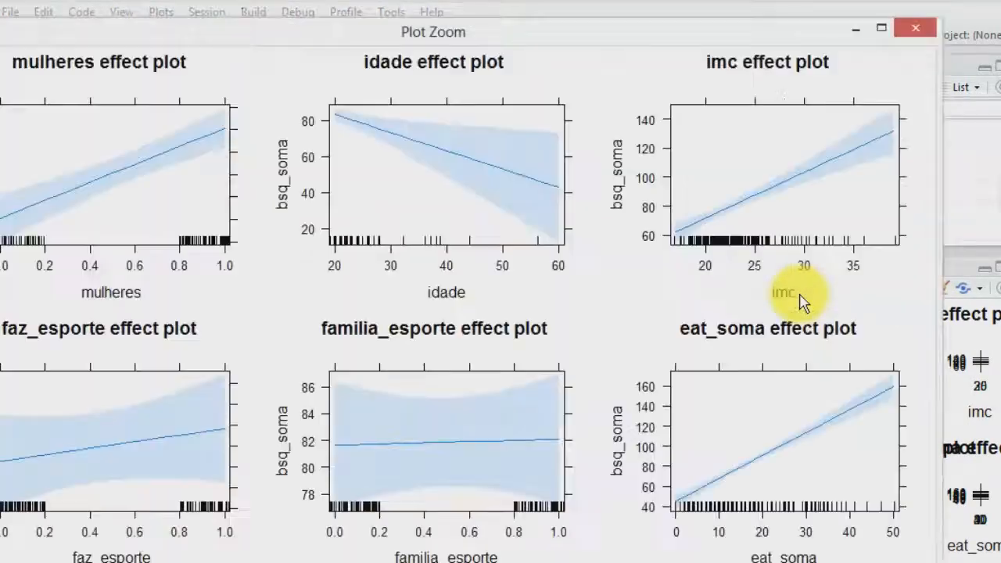
drag(184, 32, 258, 27)
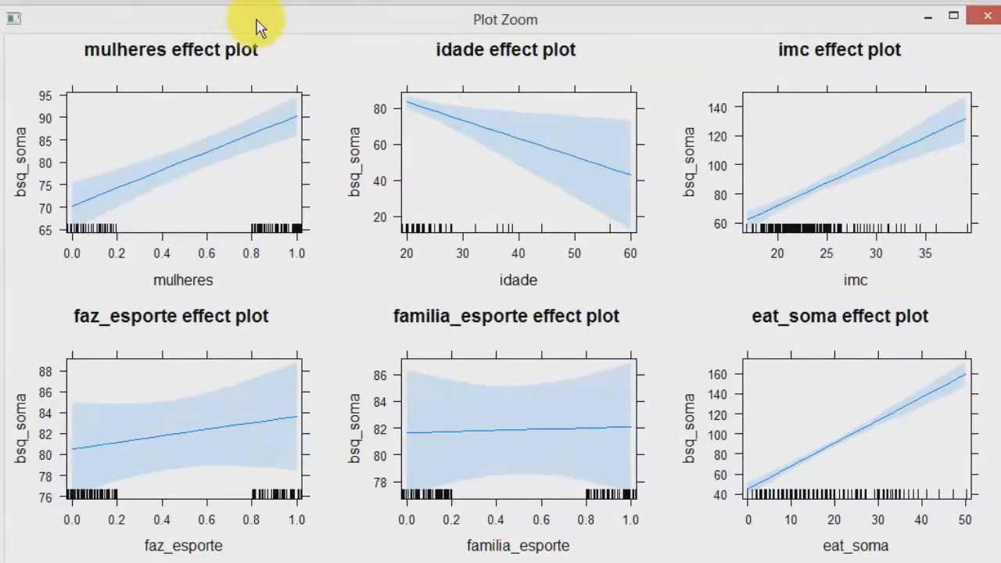